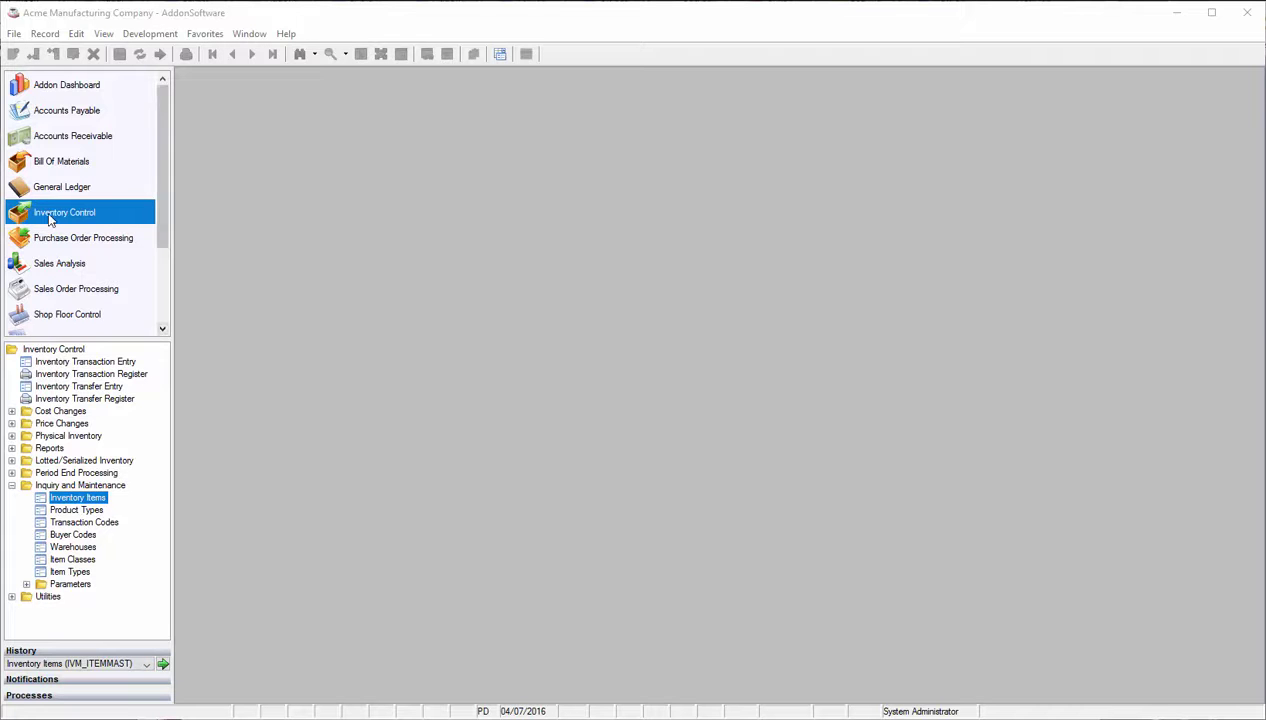
# Load inventory item 1400, Bicycle Pack, in the Inventory Items form
pyautogui.doubleClick(60, 498)
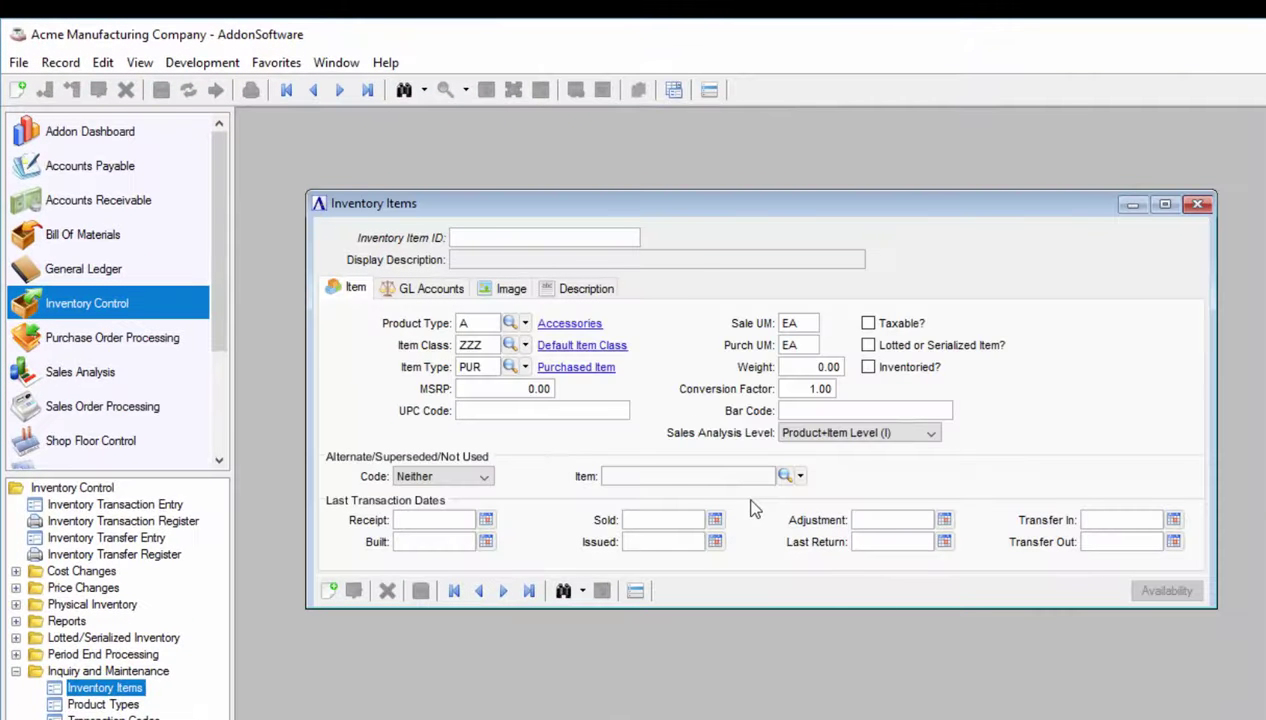
pyautogui.write('1400')
pyautogui.press('Tab')
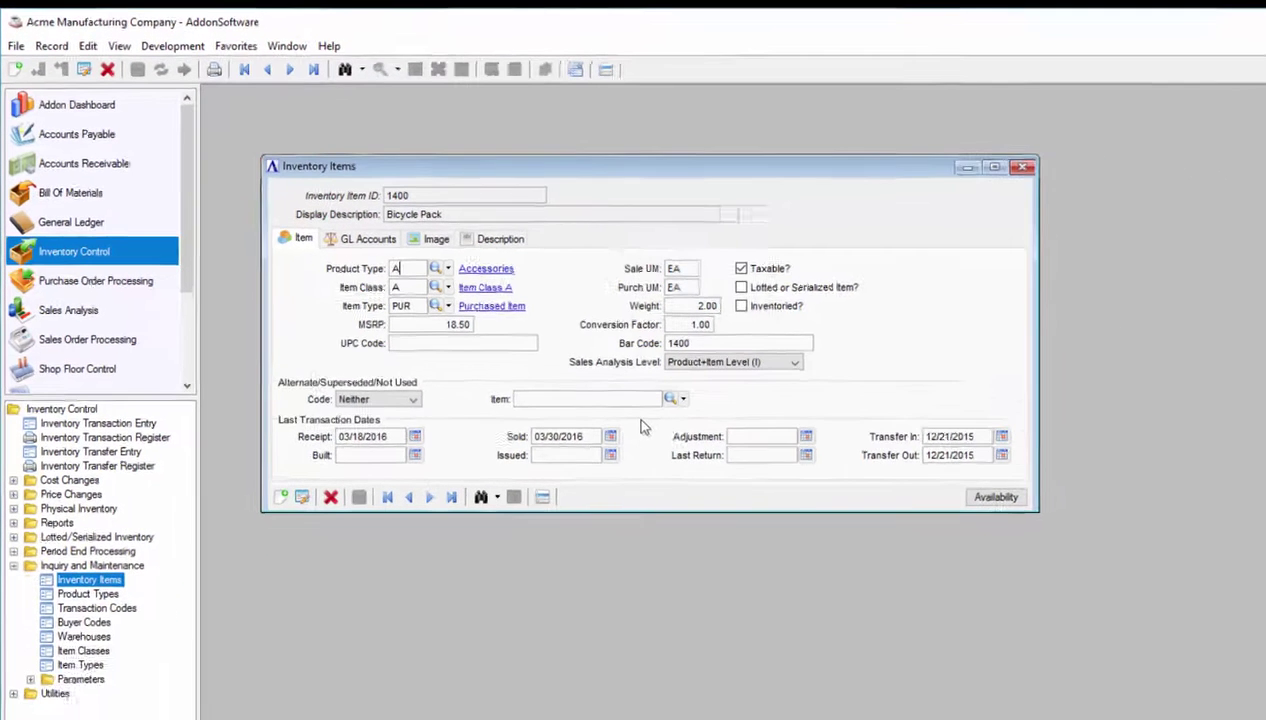
# Open item 1400's warehouse 01 details and review the two sales orders committing 30 units
pyautogui.click(635, 591)
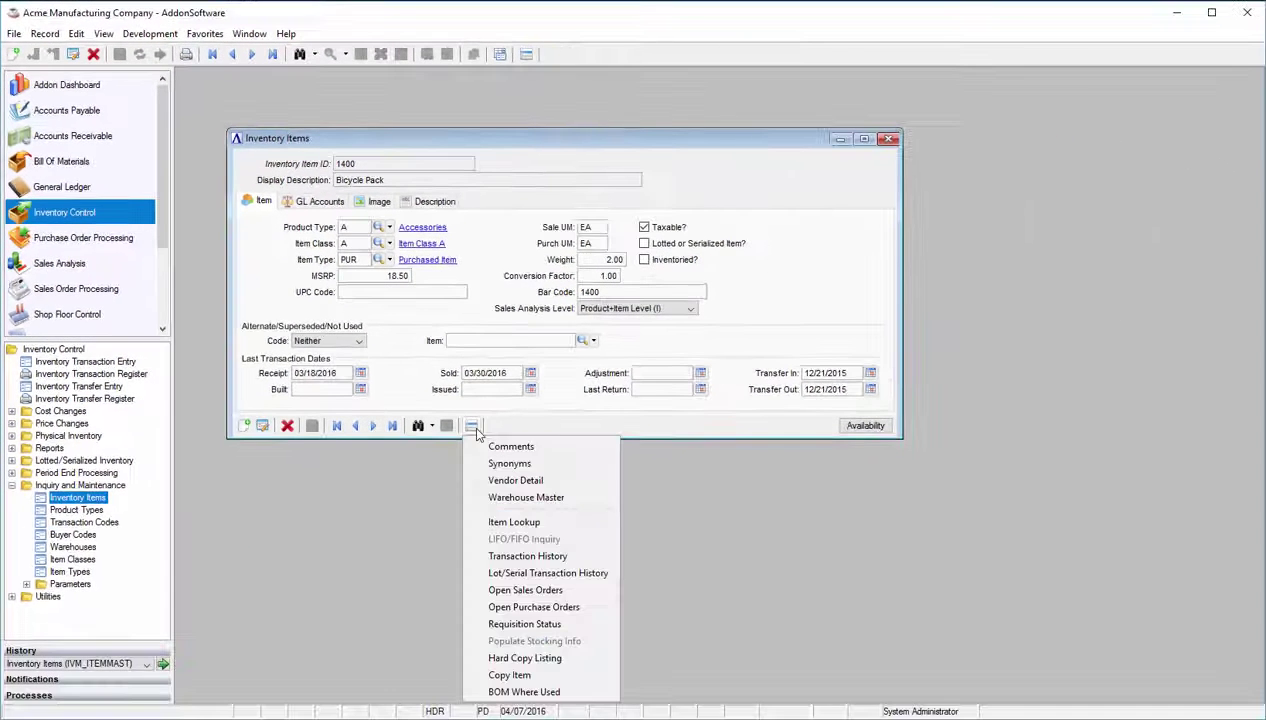
pyautogui.click(497, 496)
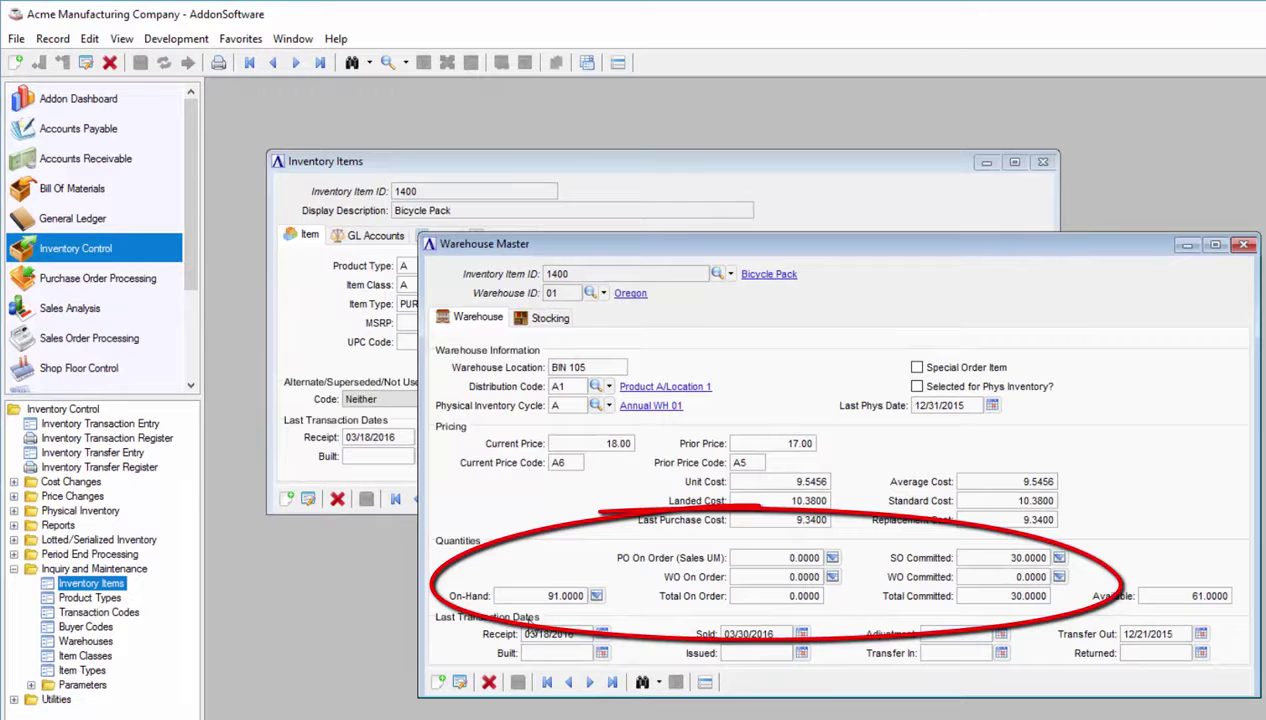
pyautogui.click(1058, 559)
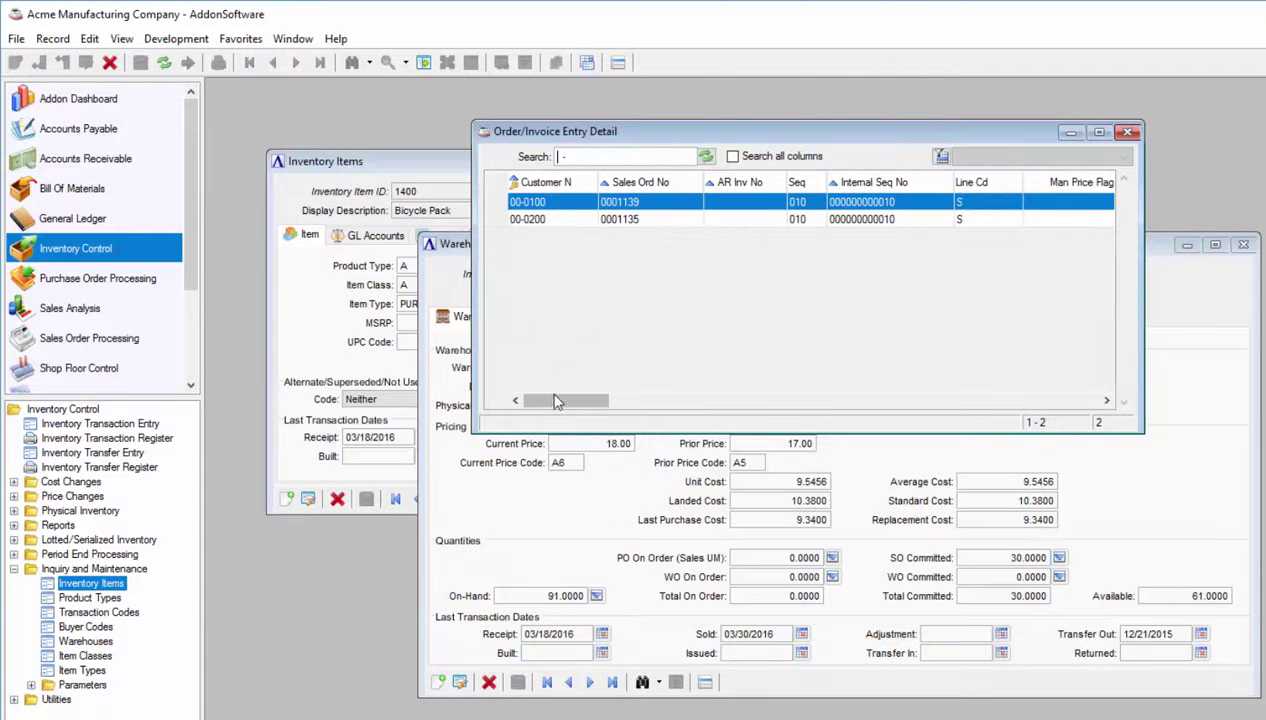
pyautogui.moveTo(560, 402); pyautogui.dragTo(945, 401)
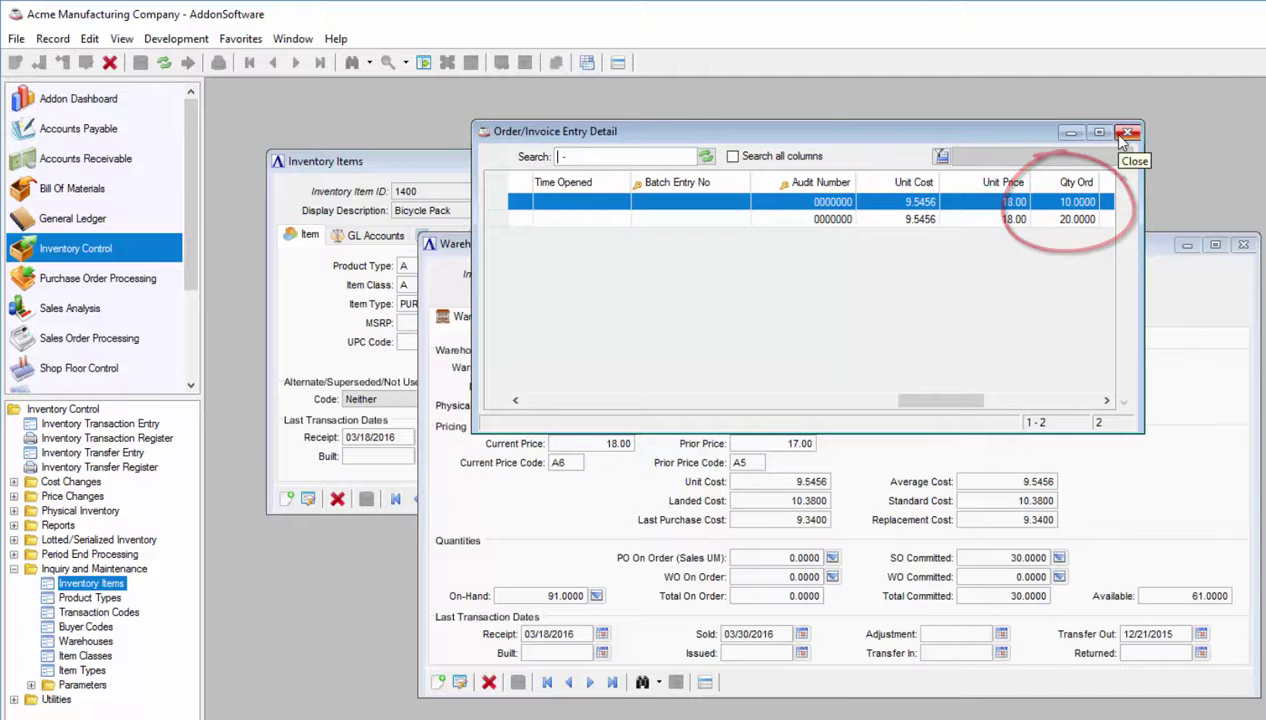
pyautogui.click(1126, 133)
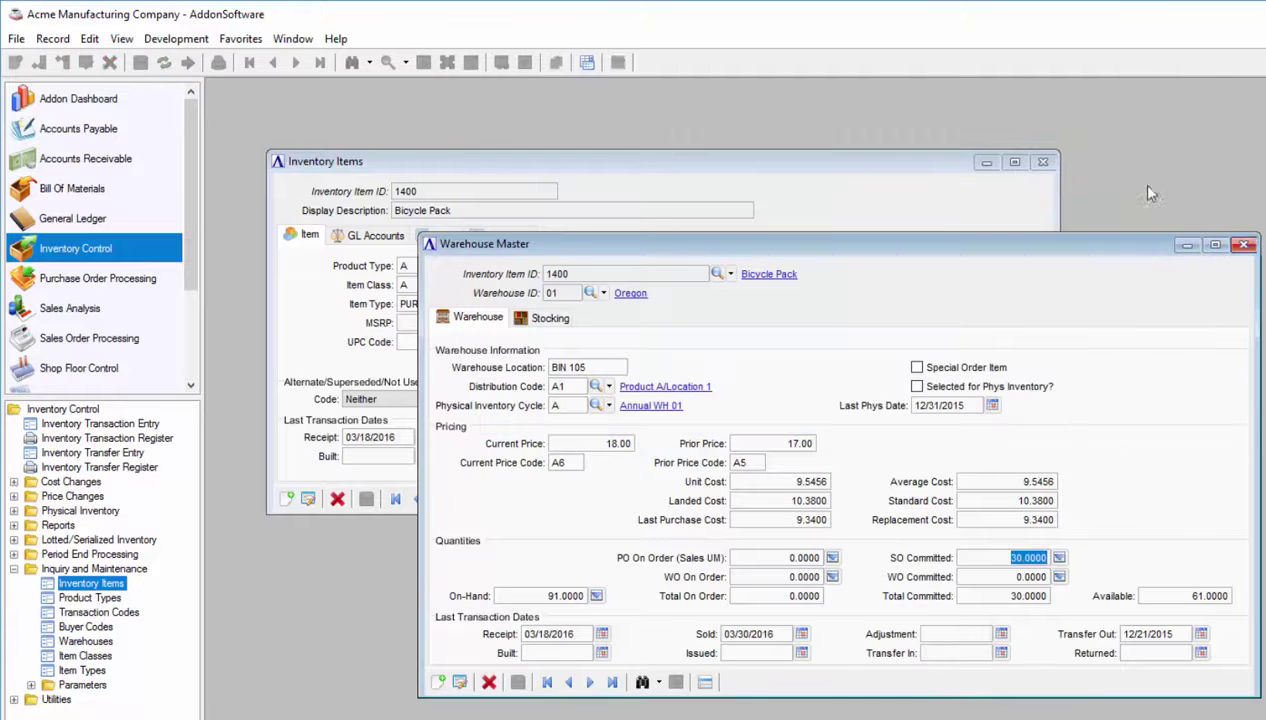
# Check Bicycle Pack's per-warehouse availability and Oregon's committed order lines shipping 10 and 20 units
pyautogui.click(1242, 246)
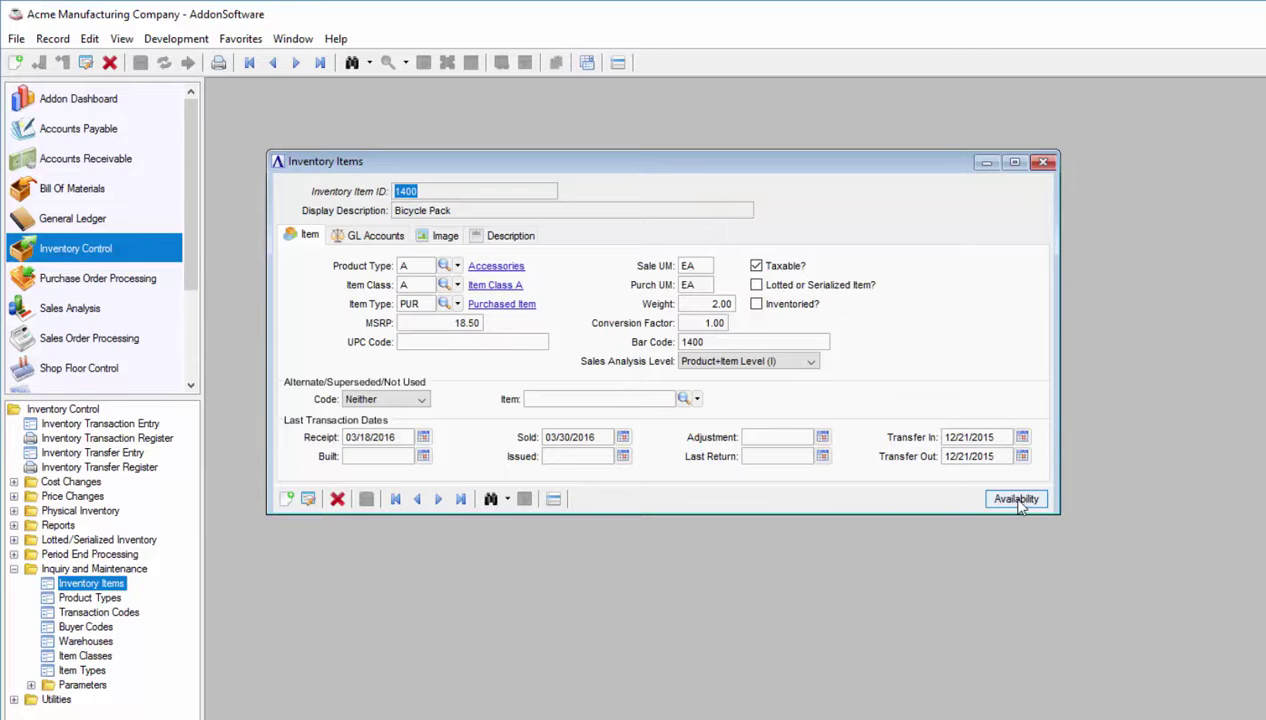
pyautogui.click(1018, 502)
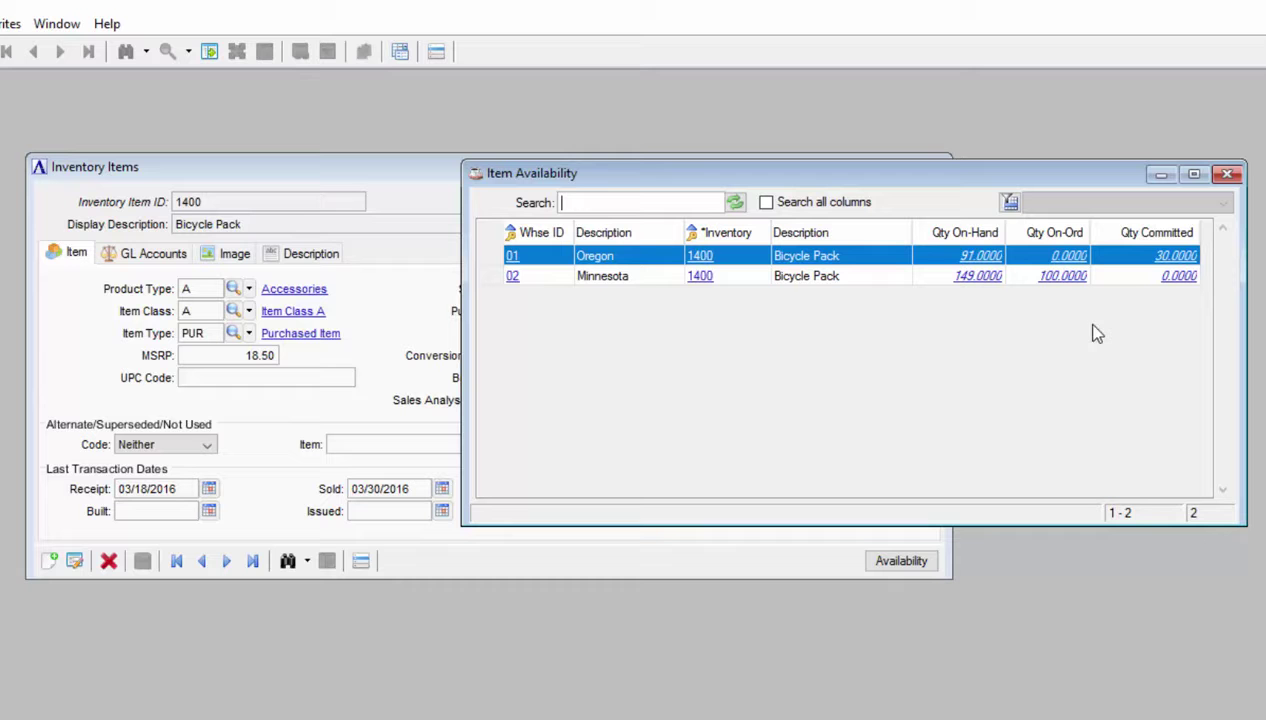
pyautogui.click(1176, 257)
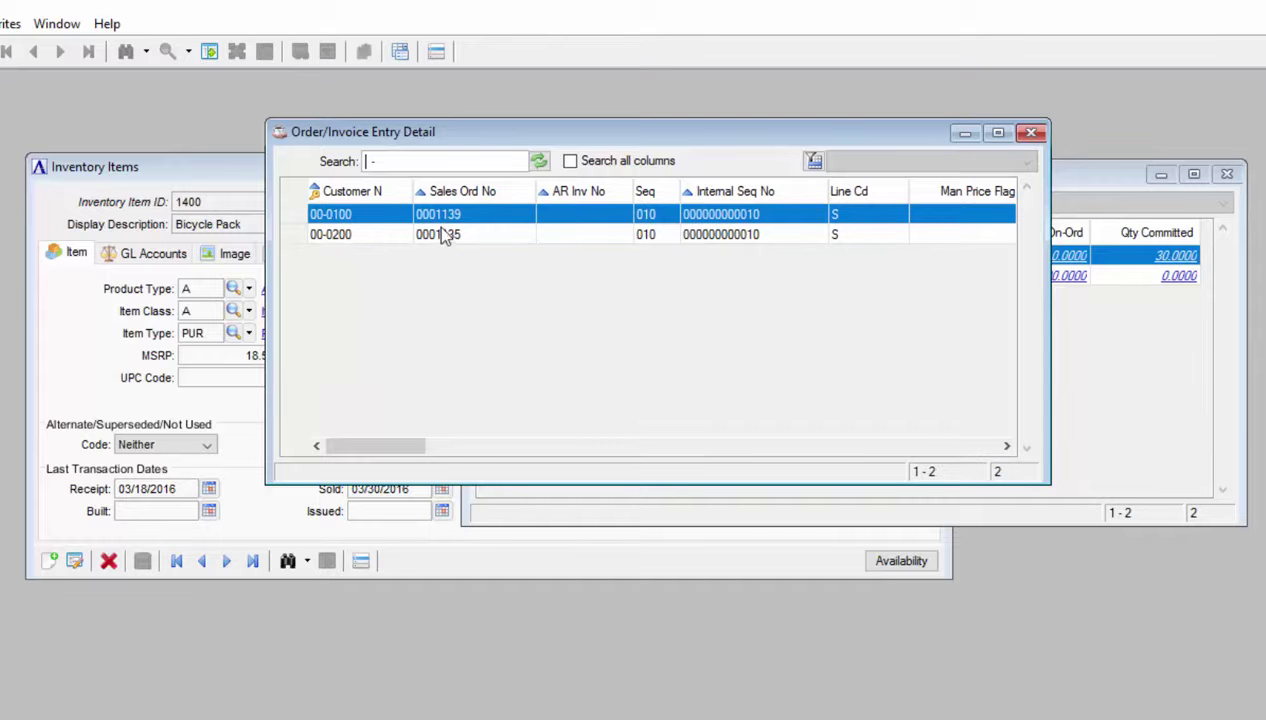
pyautogui.moveTo(392, 444); pyautogui.dragTo(768, 432)
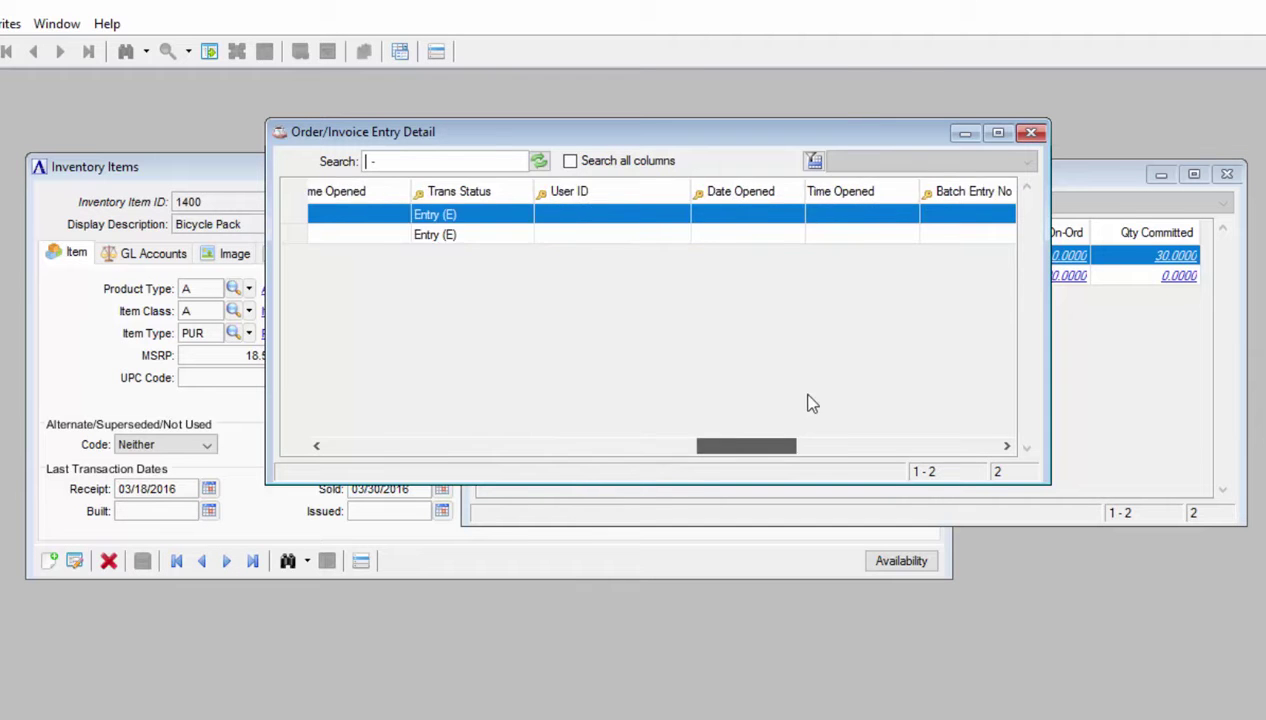
pyautogui.hscroll(5, 811, 403)
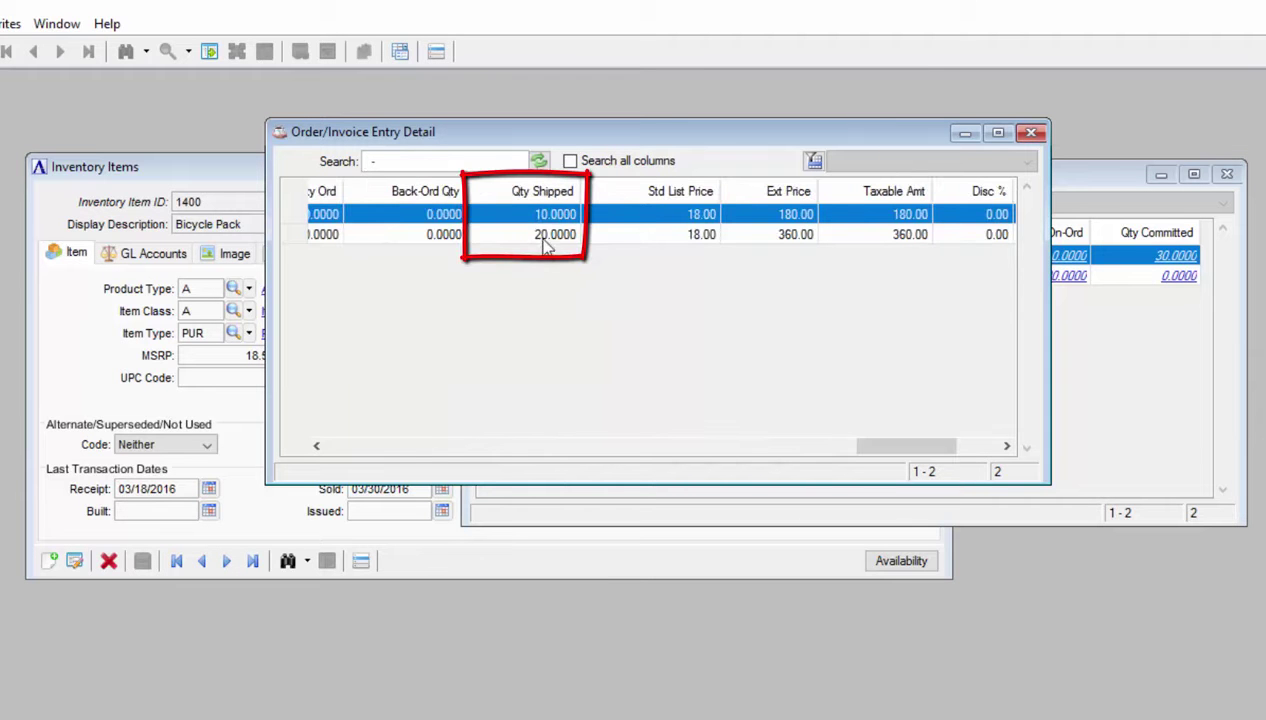
pyautogui.click(1031, 134)
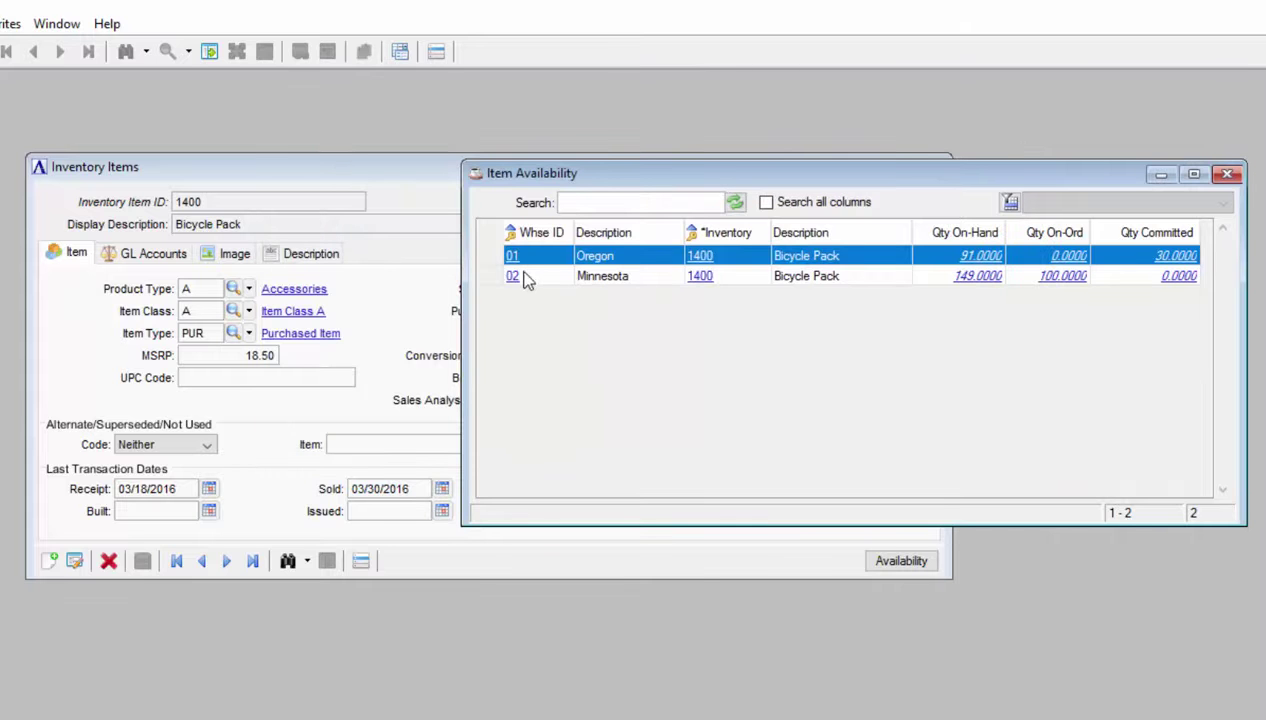
pyautogui.click(1053, 284)
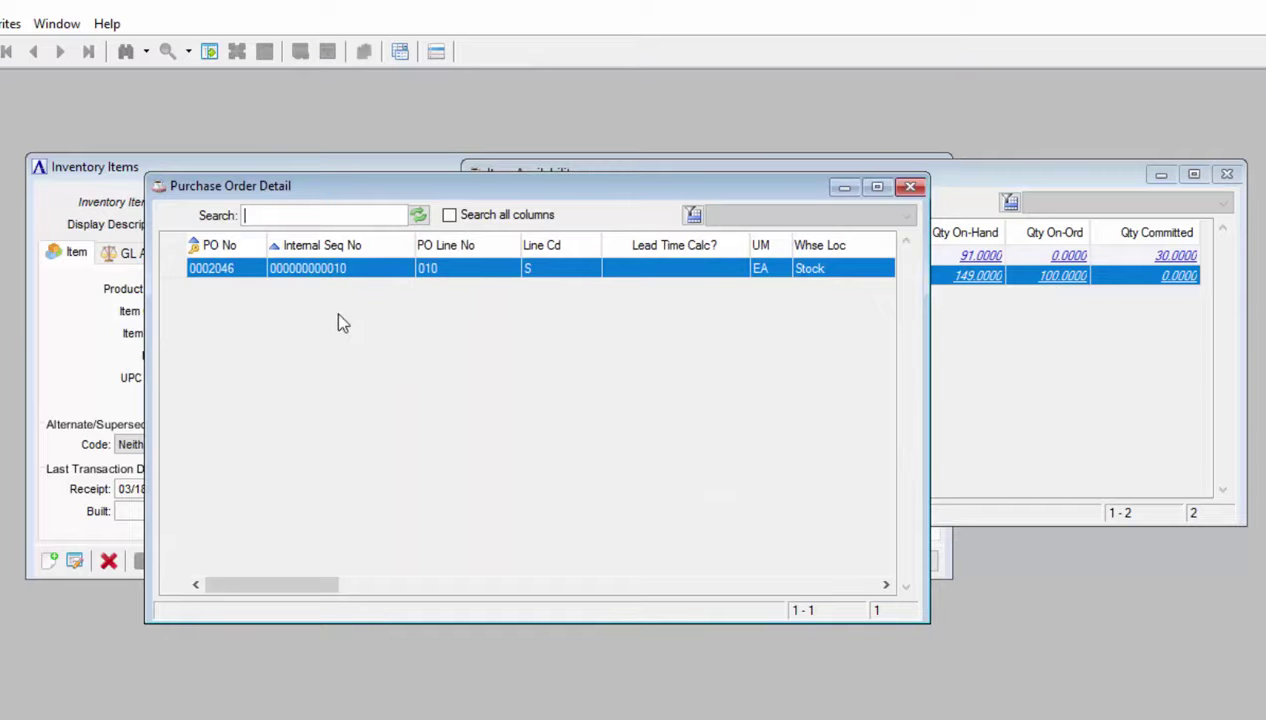
pyautogui.click(911, 189)
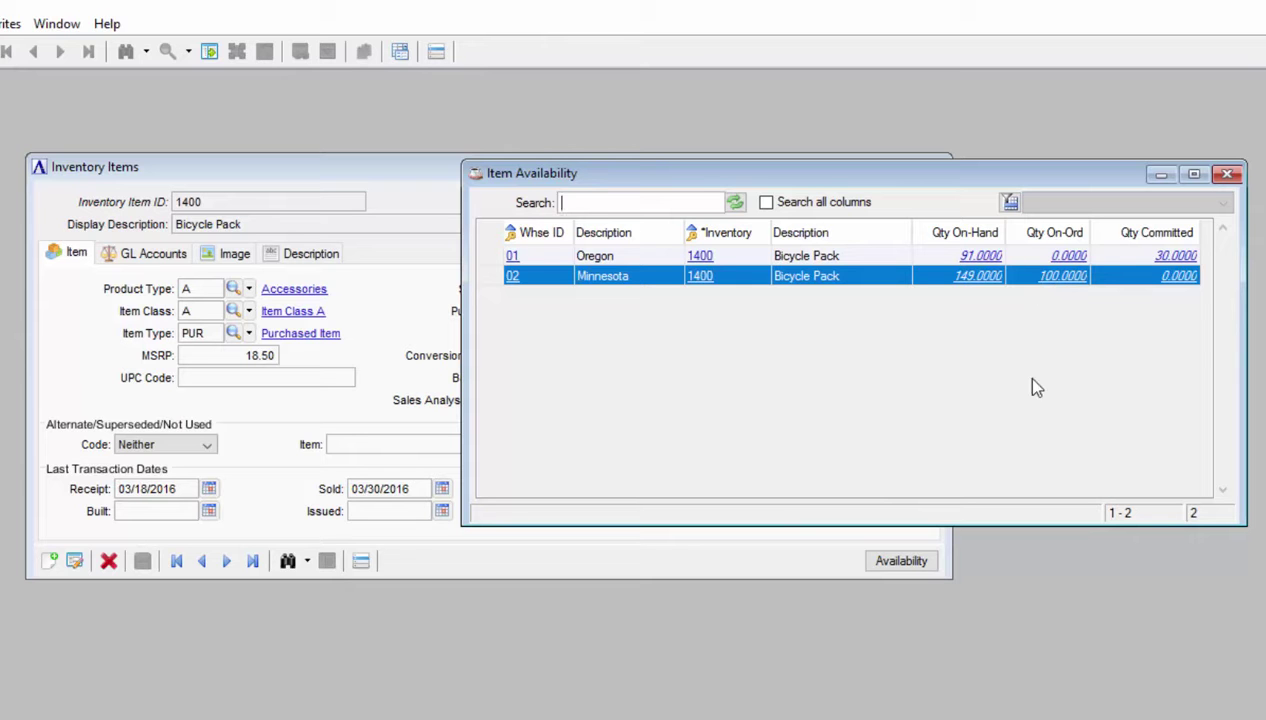
pyautogui.click(966, 283)
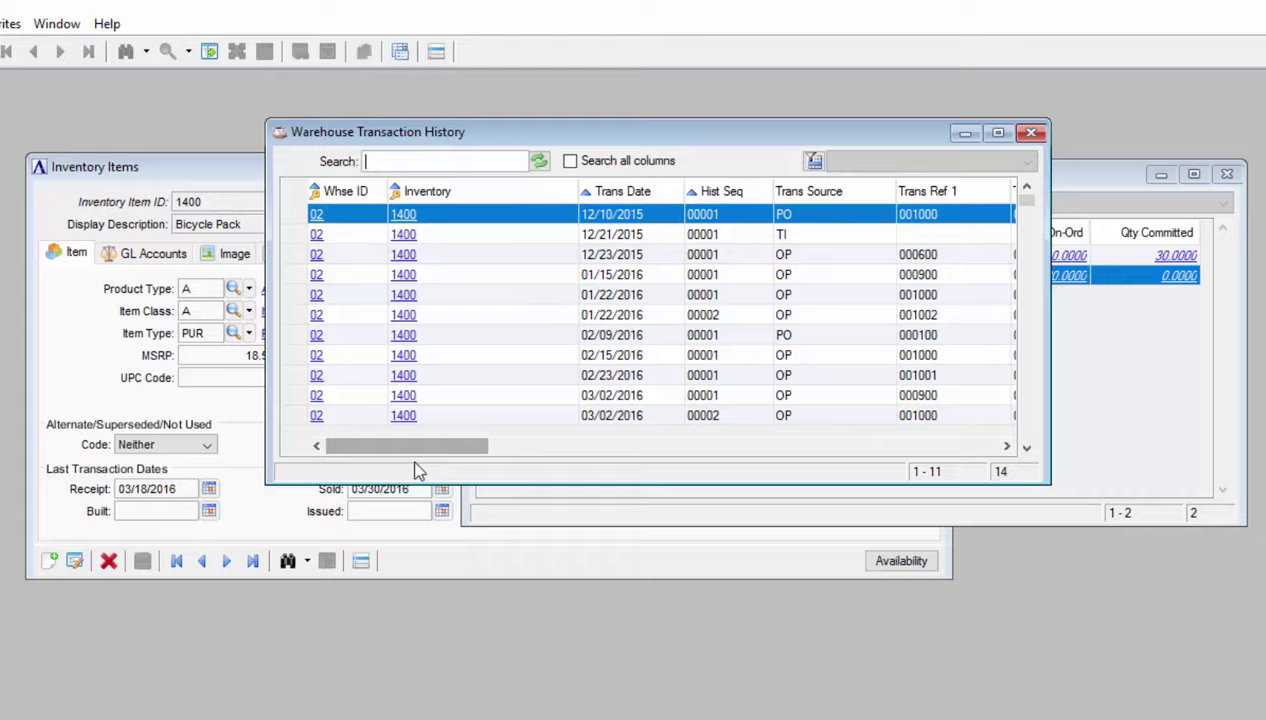
pyautogui.moveTo(407, 455); pyautogui.dragTo(783, 452)
pyautogui.scroll(-1, 886, 333)
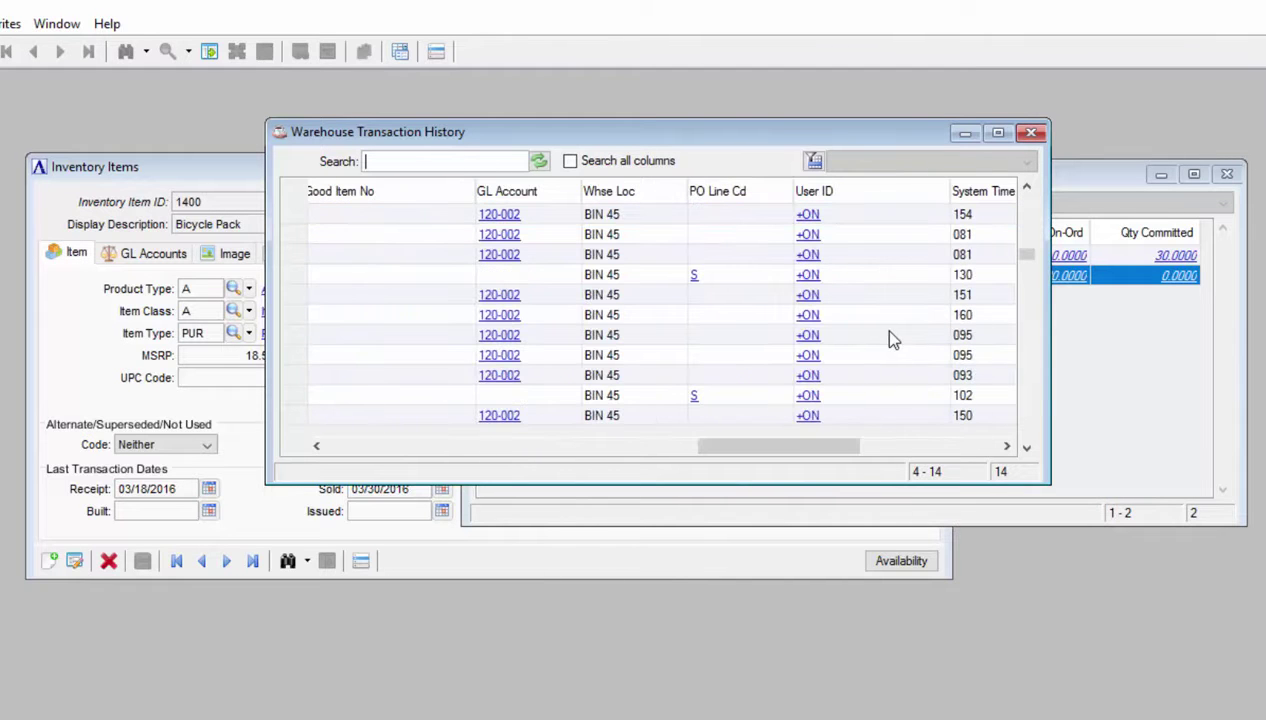
pyautogui.click(1031, 134)
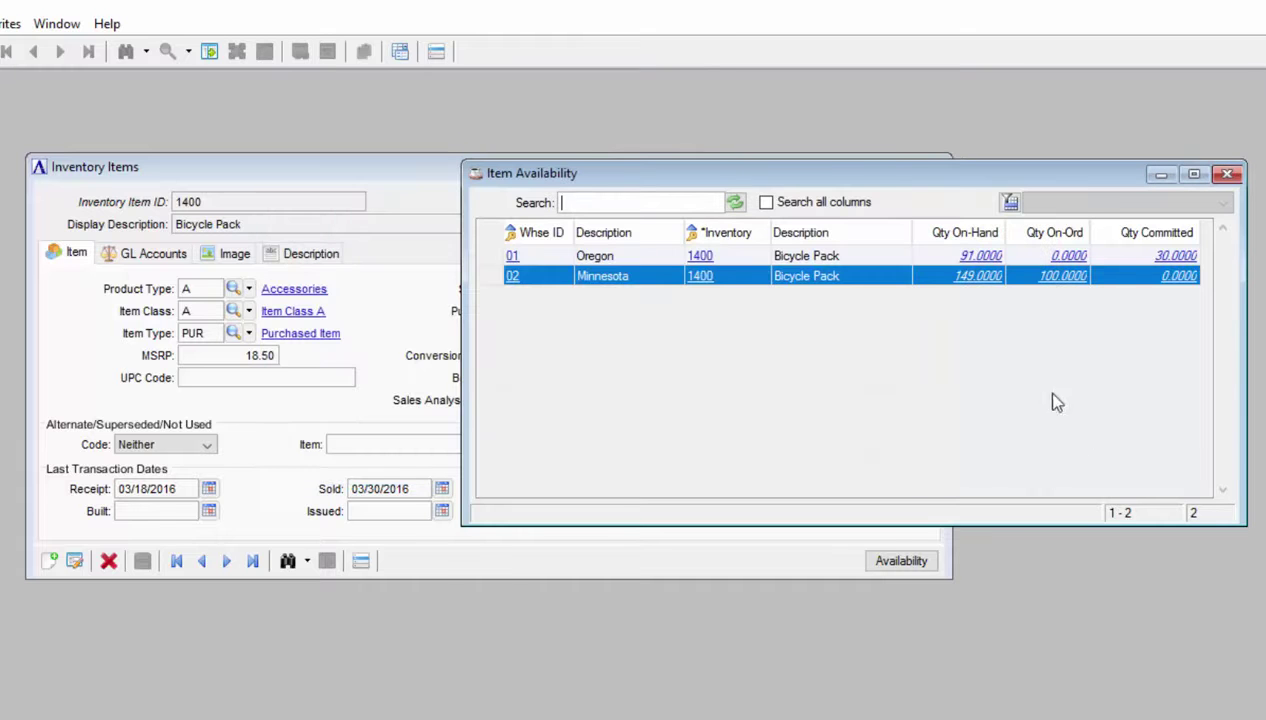
# Load Everest Industries' record in the Accounts Receivable Customers form by its customer ID
pyautogui.click(1234, 178)
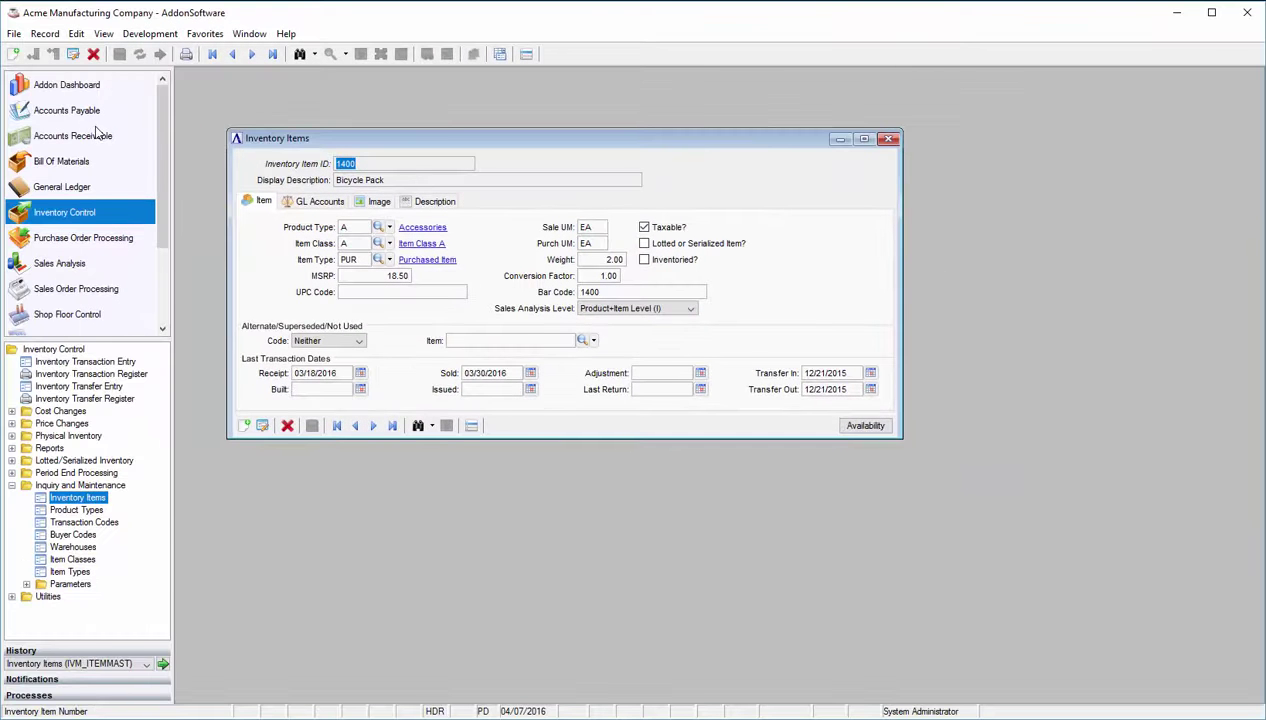
pyautogui.click(92, 137)
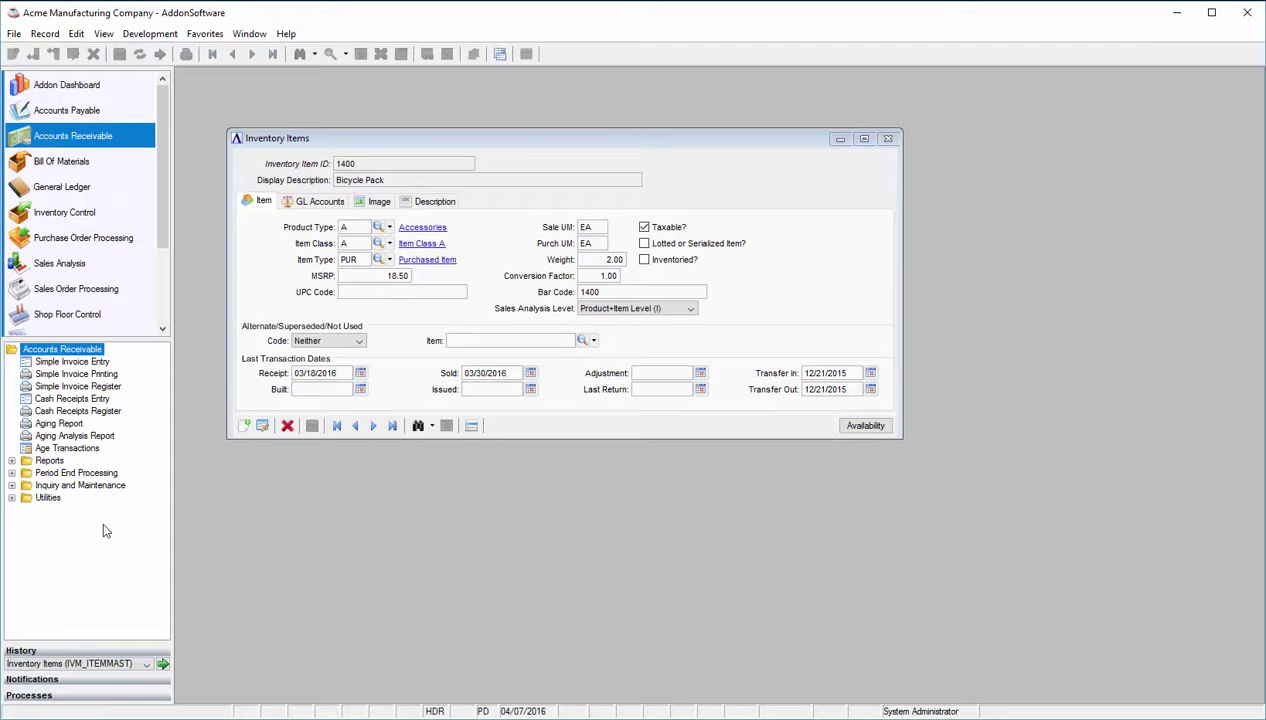
pyautogui.click(12, 486)
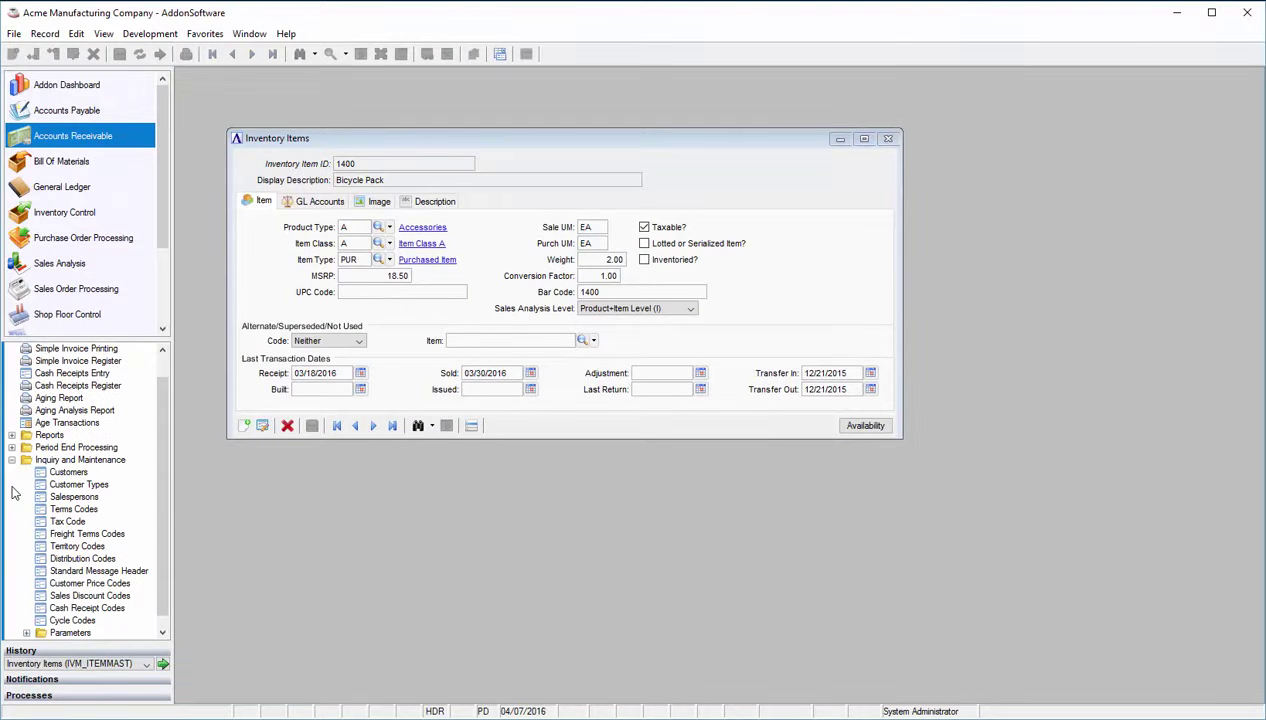
pyautogui.doubleClick(68, 472)
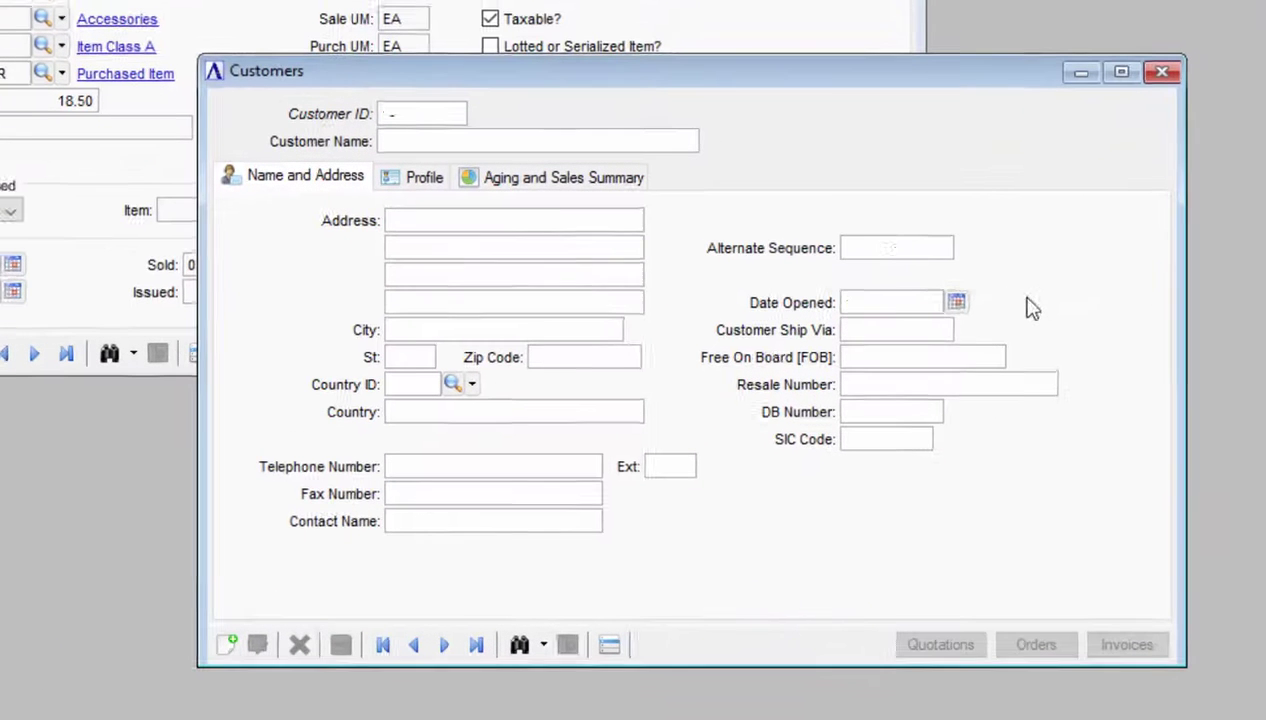
pyautogui.write('100')
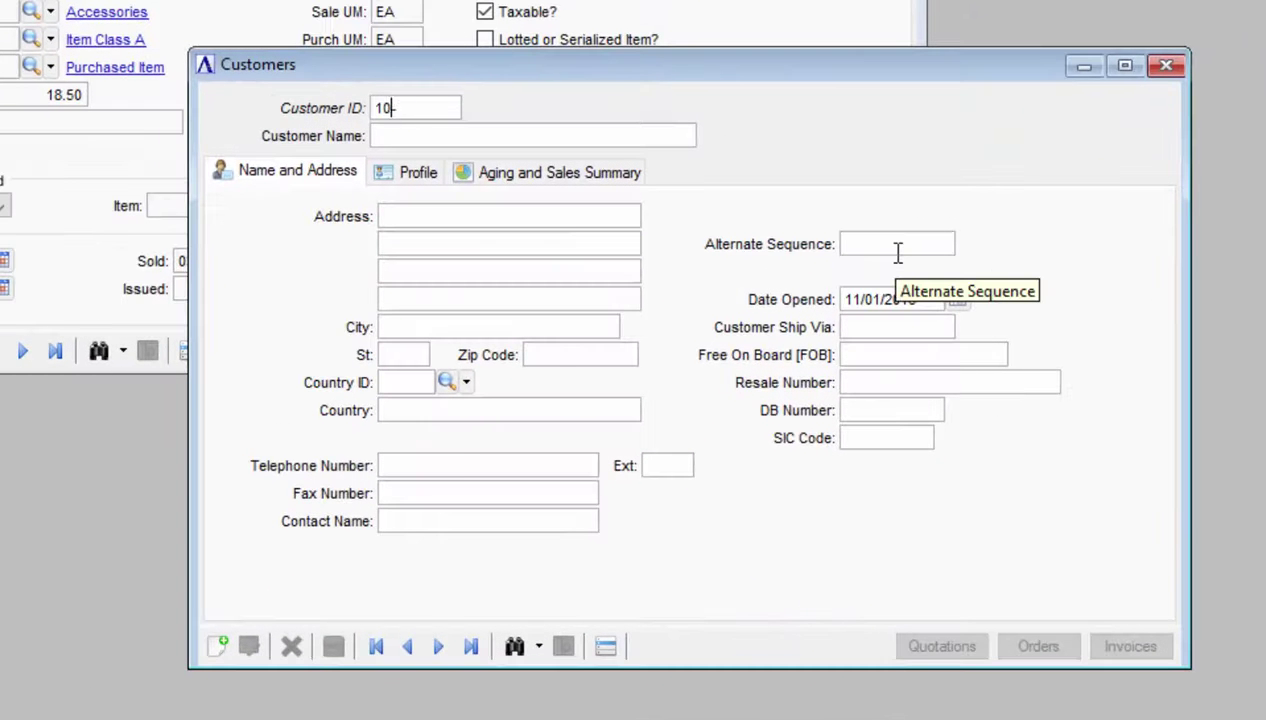
pyautogui.press('Tab')
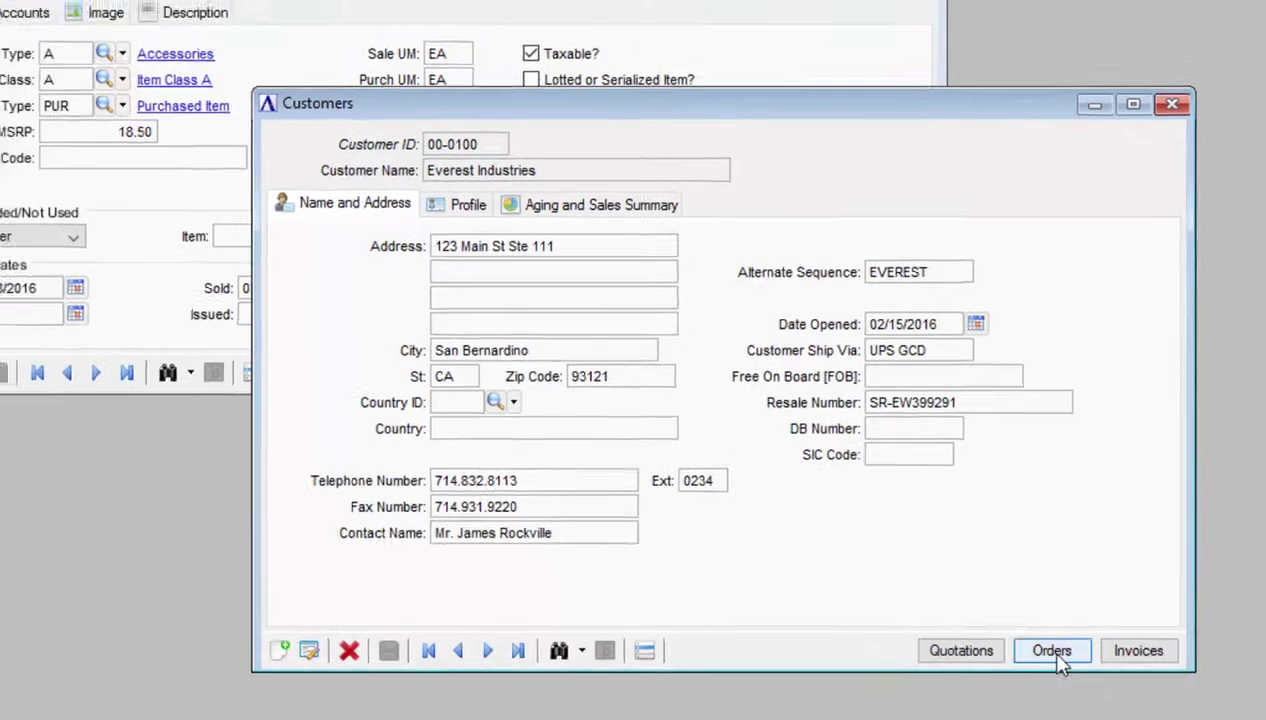
# List Everest Industries' orders and open the invoice lines of the order shipped 04/03/2016
pyautogui.click(1038, 646)
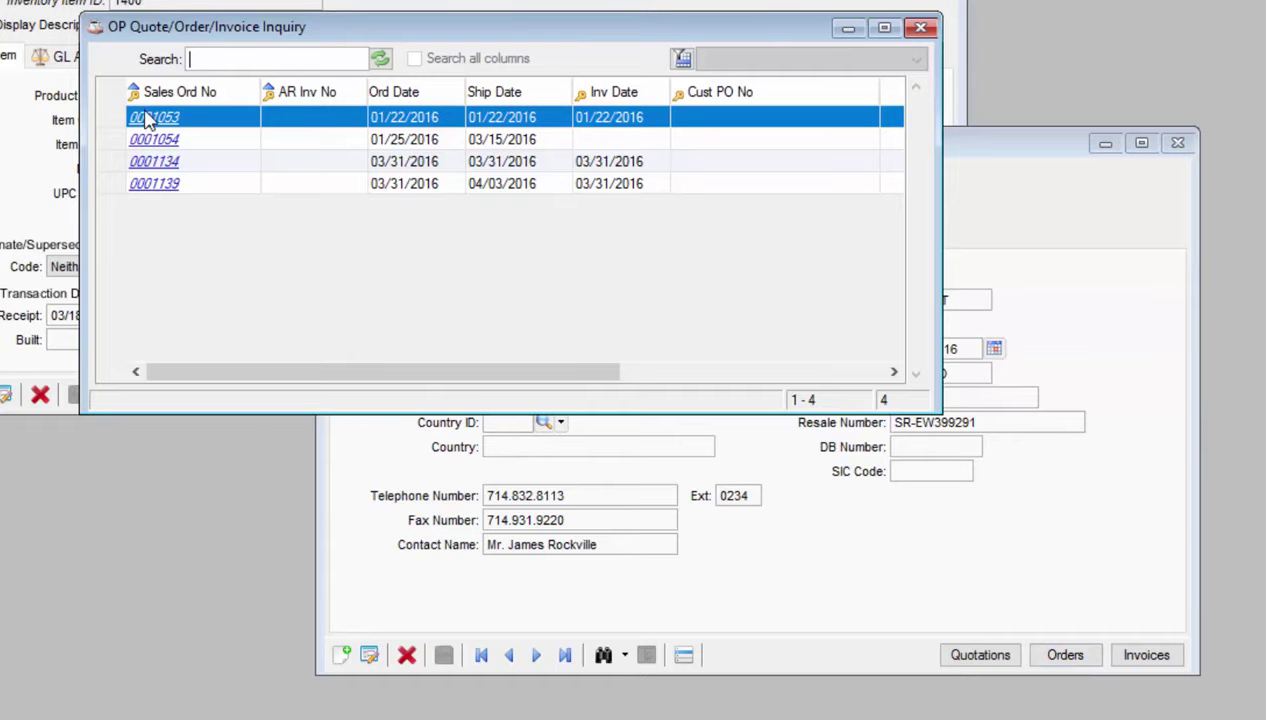
pyautogui.click(153, 188)
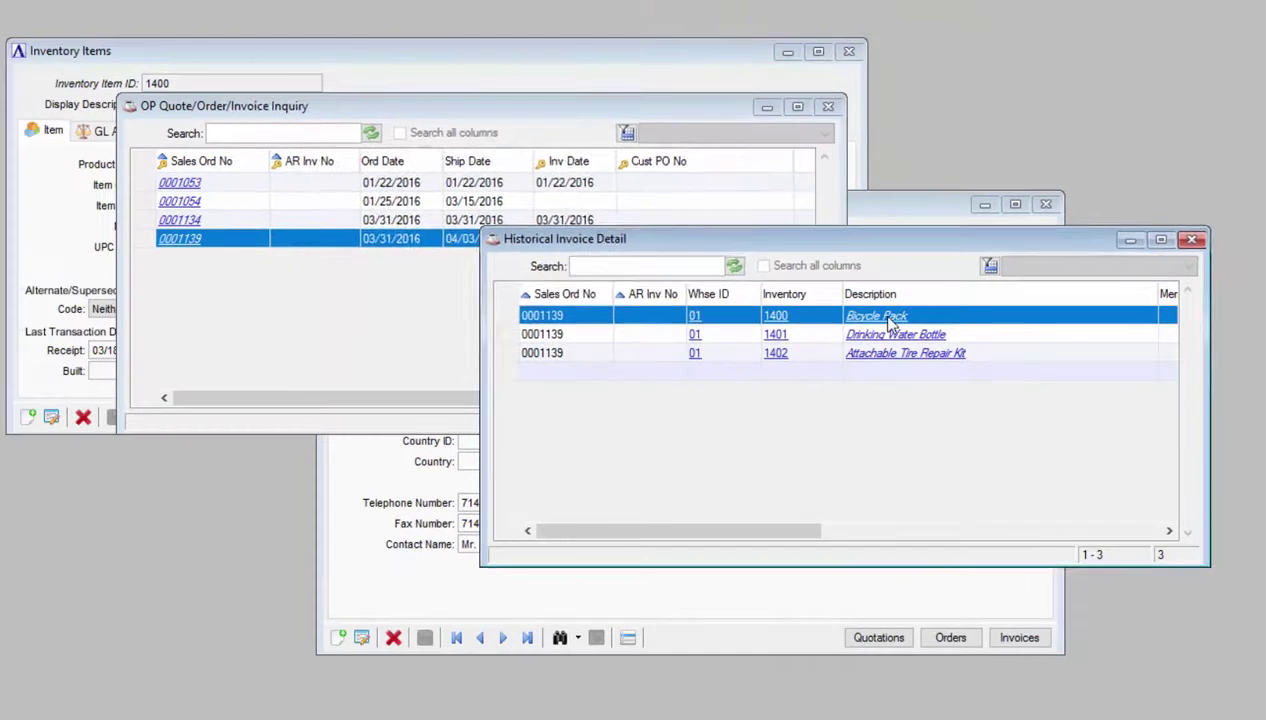
# Review Bicycle Pack's order lines, then close both detail windows to return to the order list
pyautogui.click(910, 288)
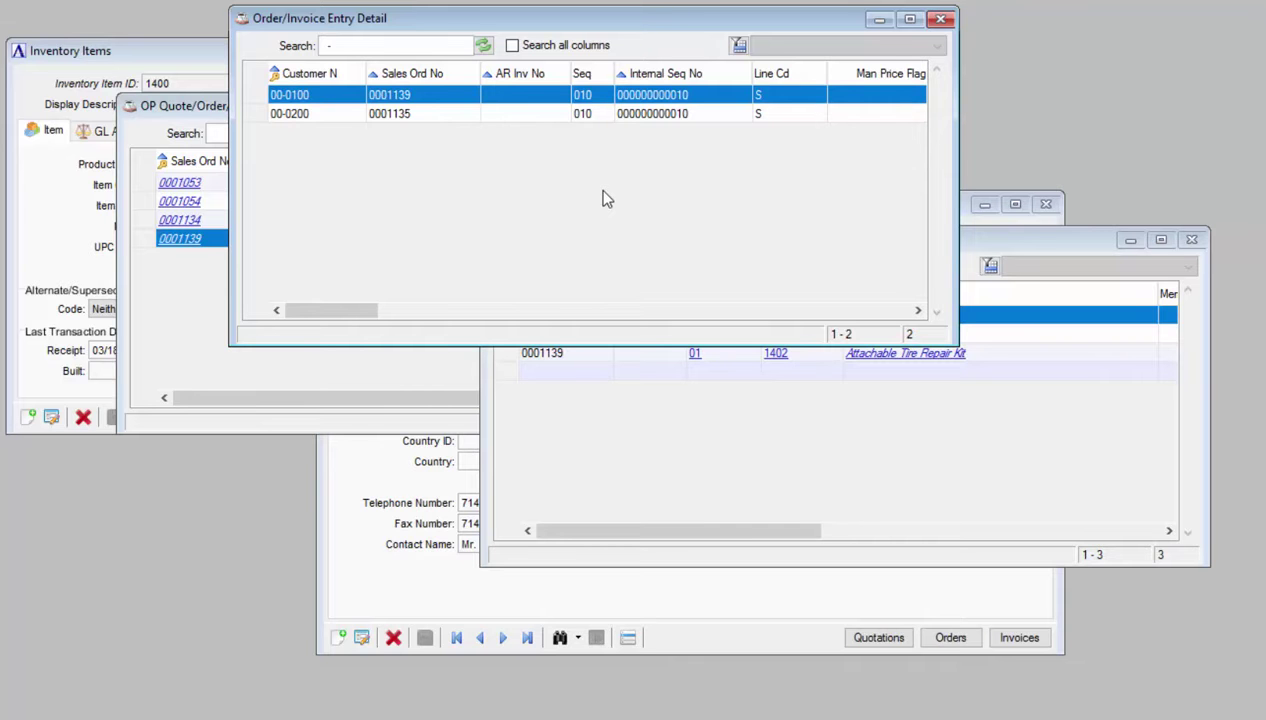
pyautogui.moveTo(379, 311)
pyautogui.mouseDown()
pyautogui.moveTo(466, 324)
pyautogui.moveTo(511, 119)
pyautogui.moveTo(449, 311)
pyautogui.moveTo(365, 311)
pyautogui.mouseUp()
pyautogui.click(940, 20)
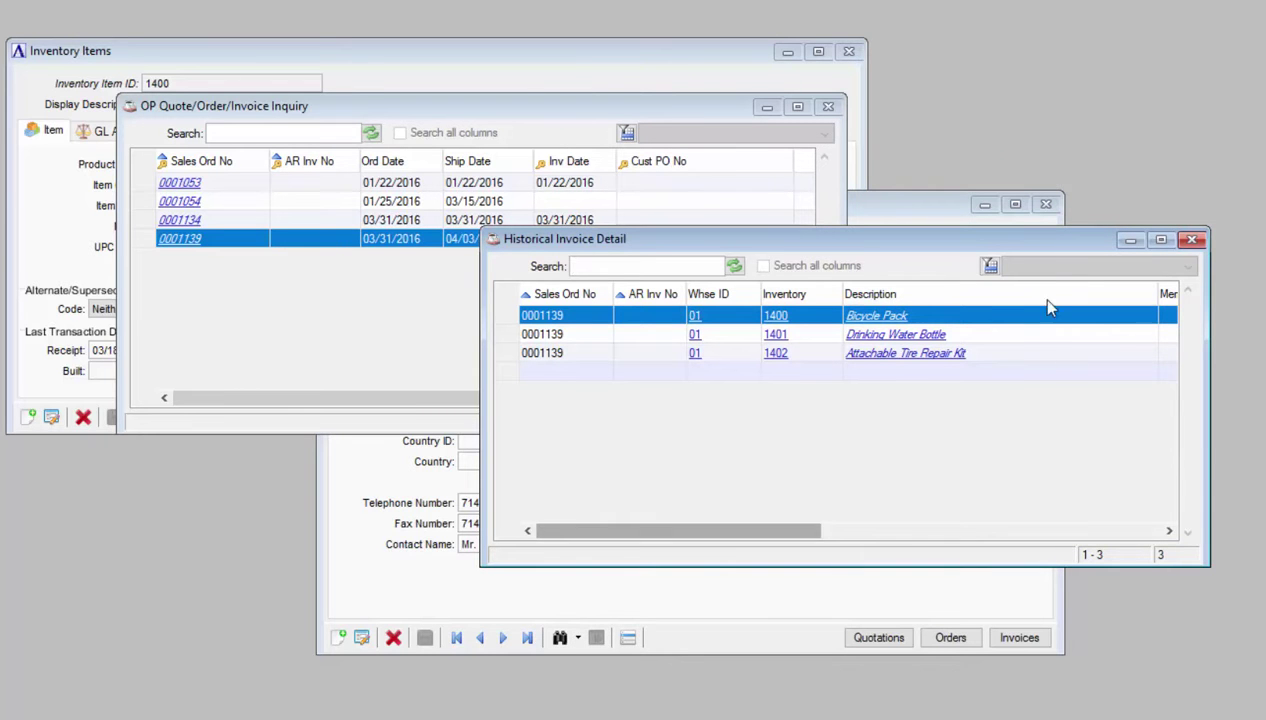
pyautogui.click(1195, 242)
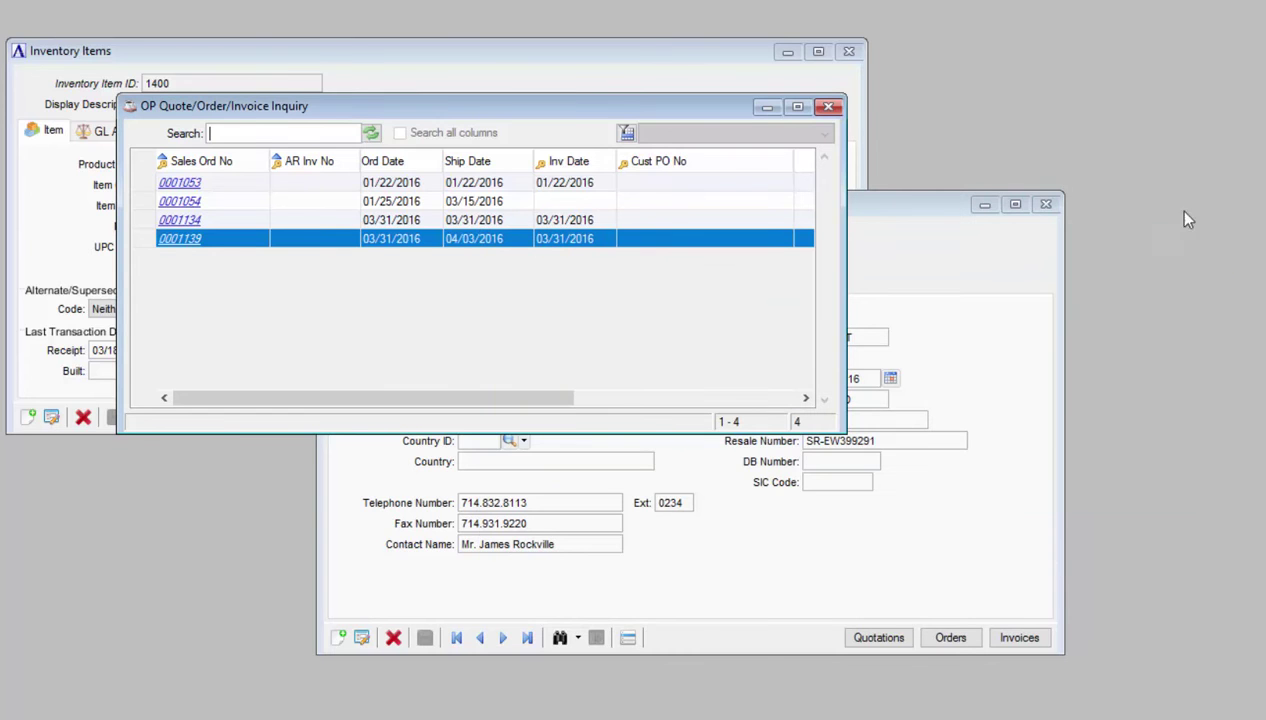